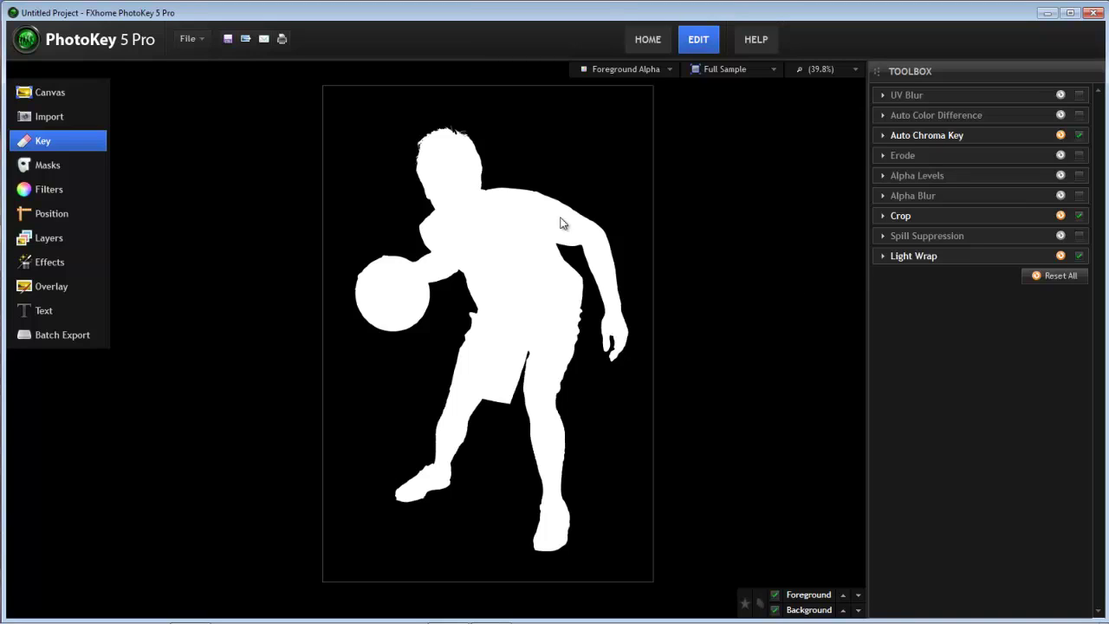
- Switch the preview mode from Foreground Alpha to Full Color
left_click(669, 69)
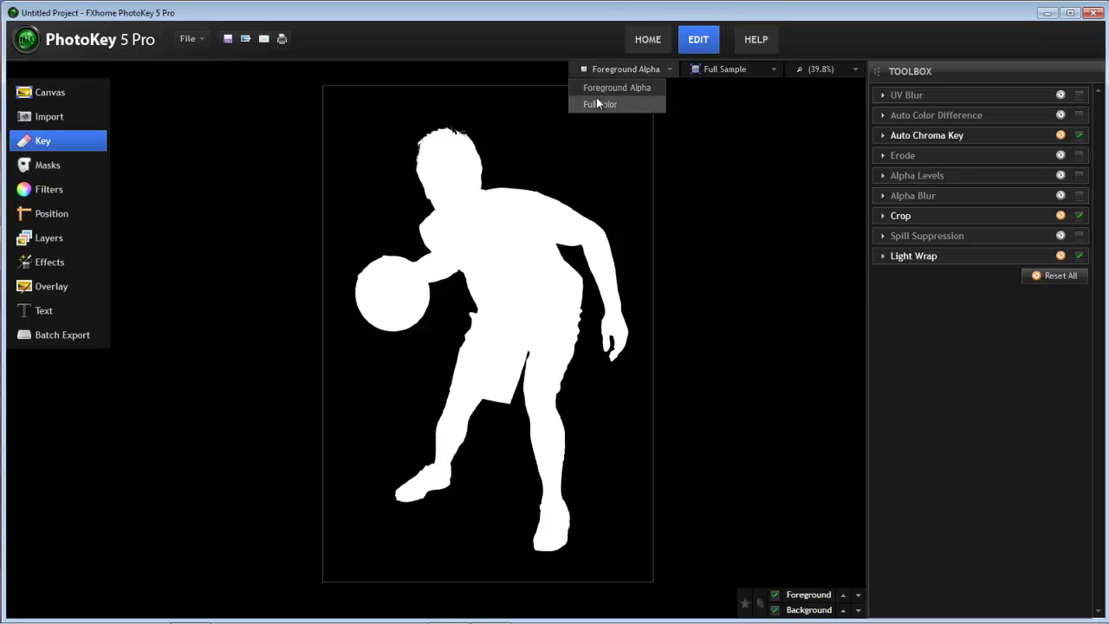
left_click(618, 104)
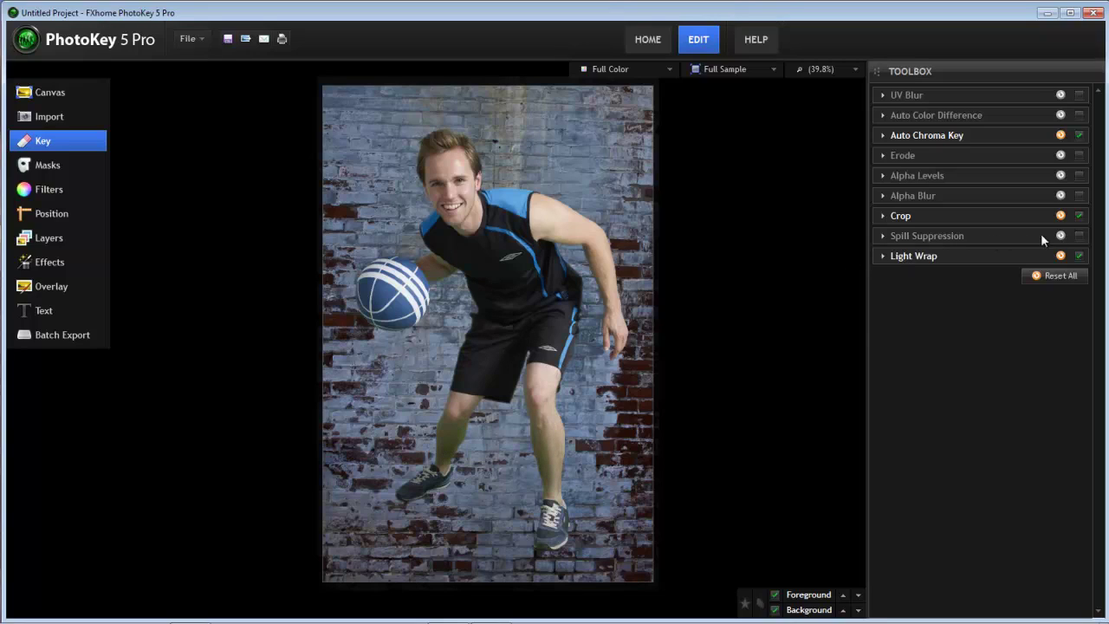
- Enable Spill Suppression and toggle it off and on to compare the player
left_click(1079, 237)
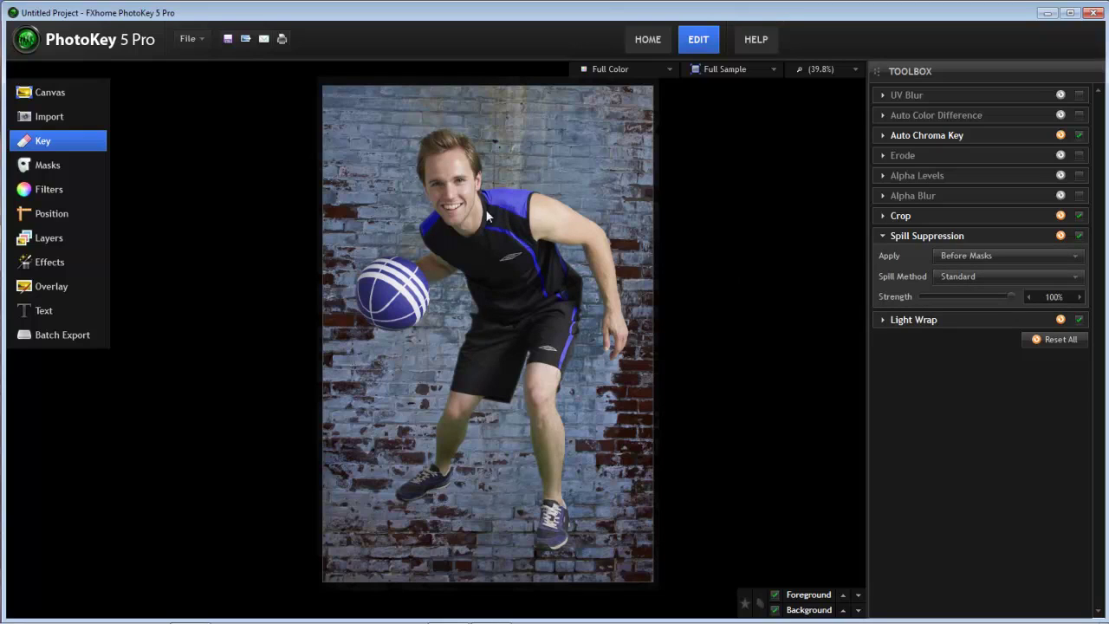
left_click(1078, 237)
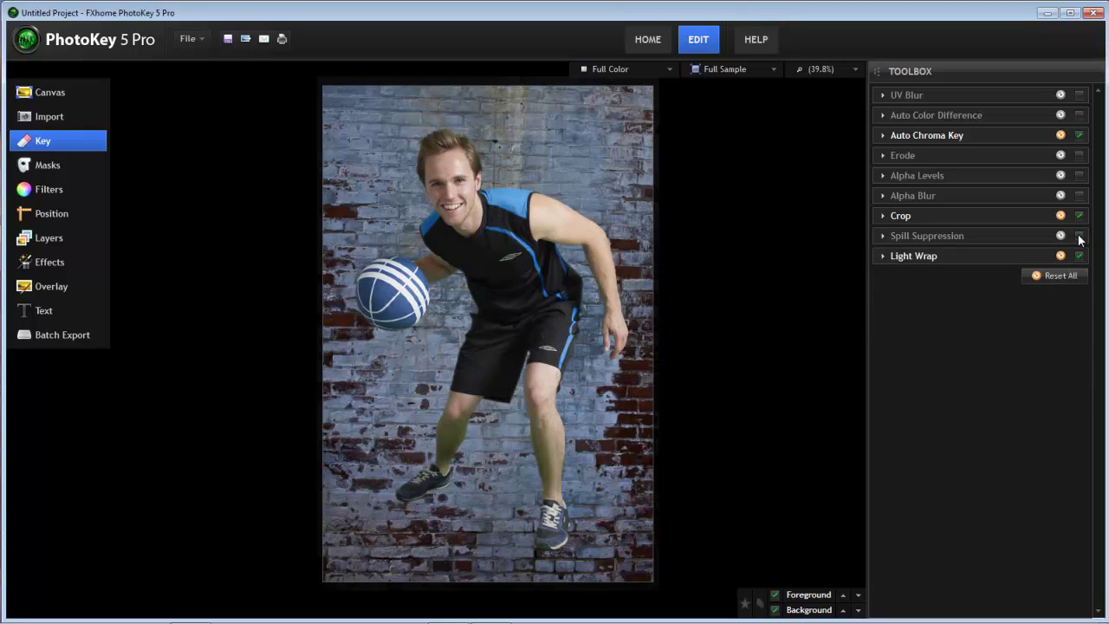
left_click(1078, 237)
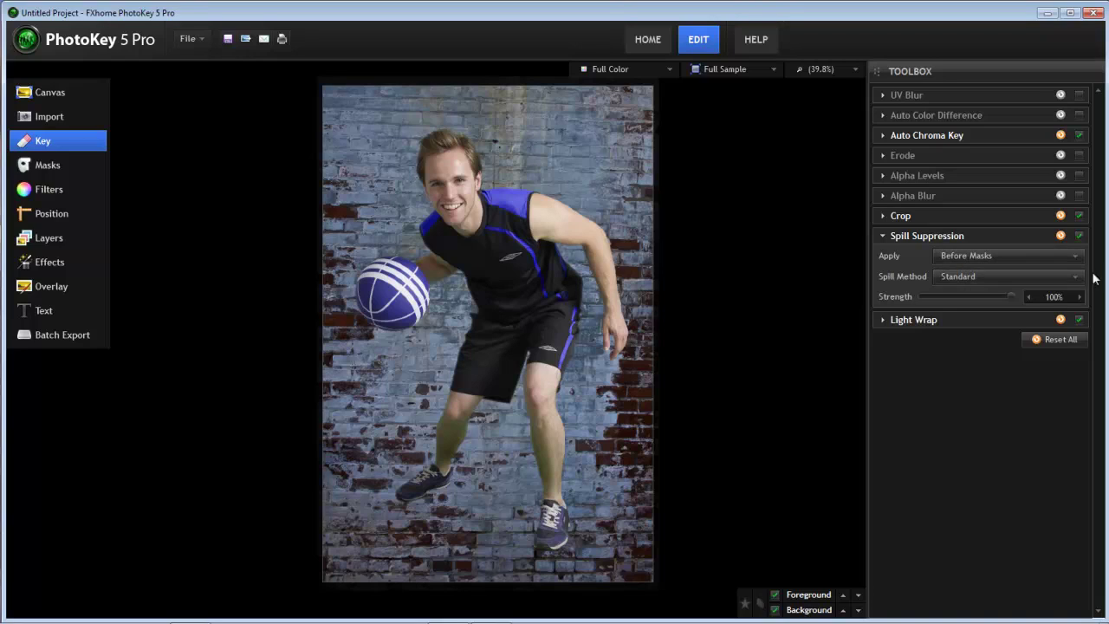
- Set the Spill Method to Extended and toggle Spill Suppression to compare
left_click(1073, 277)
left_click(972, 300)
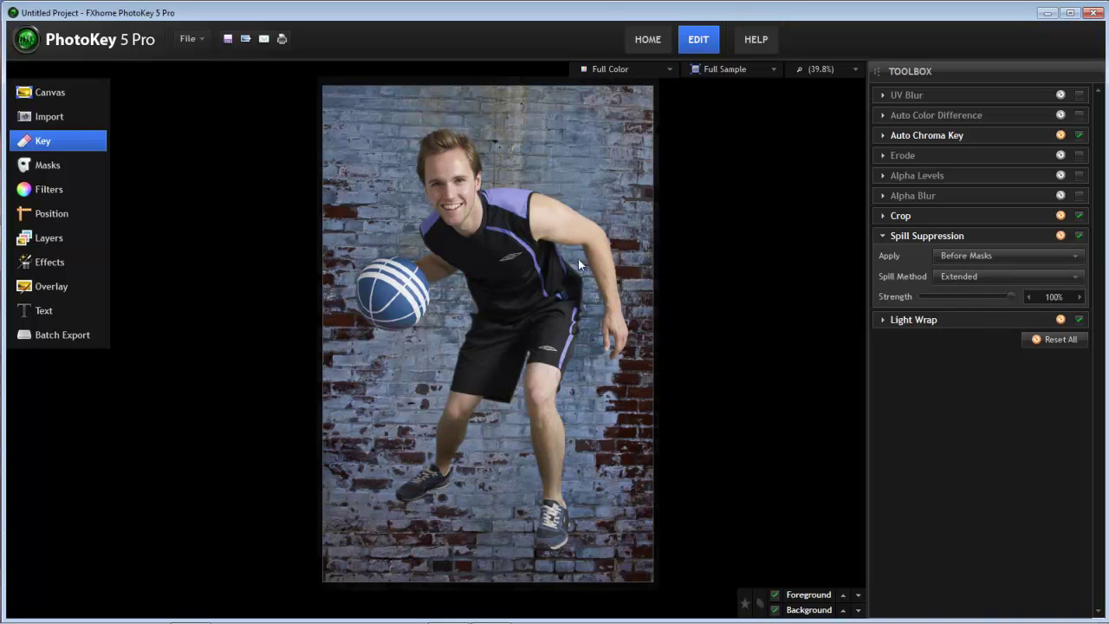
left_click(1079, 236)
left_click(1079, 235)
- Change the Spill Method to Spill Simulation and toggle Spill Suppression to compare
left_click(1074, 277)
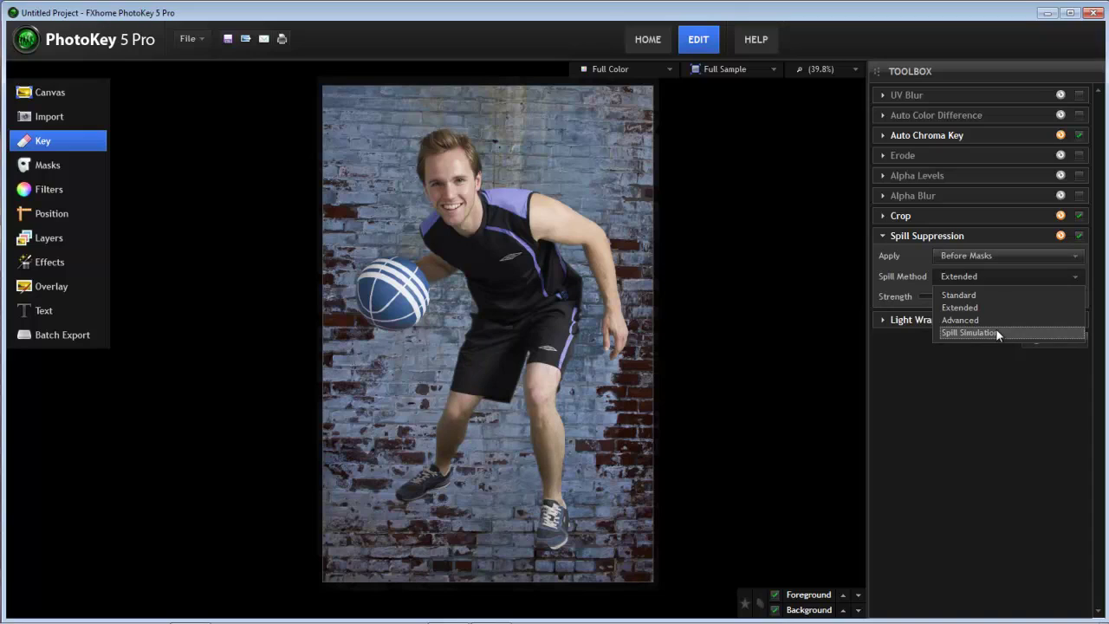
left_click(996, 332)
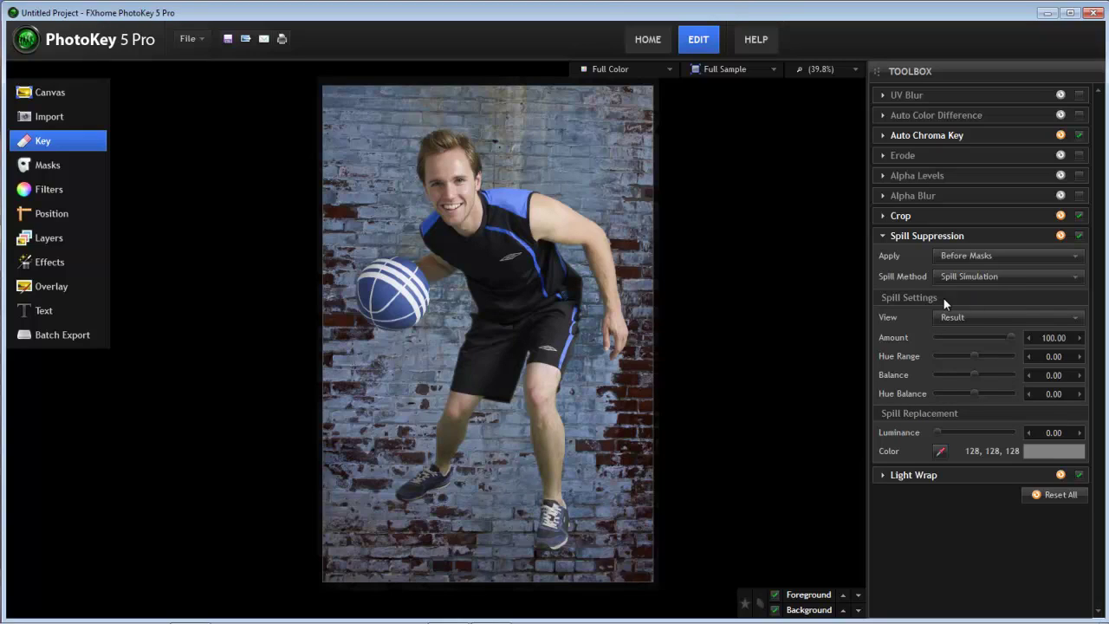
left_click(1079, 235)
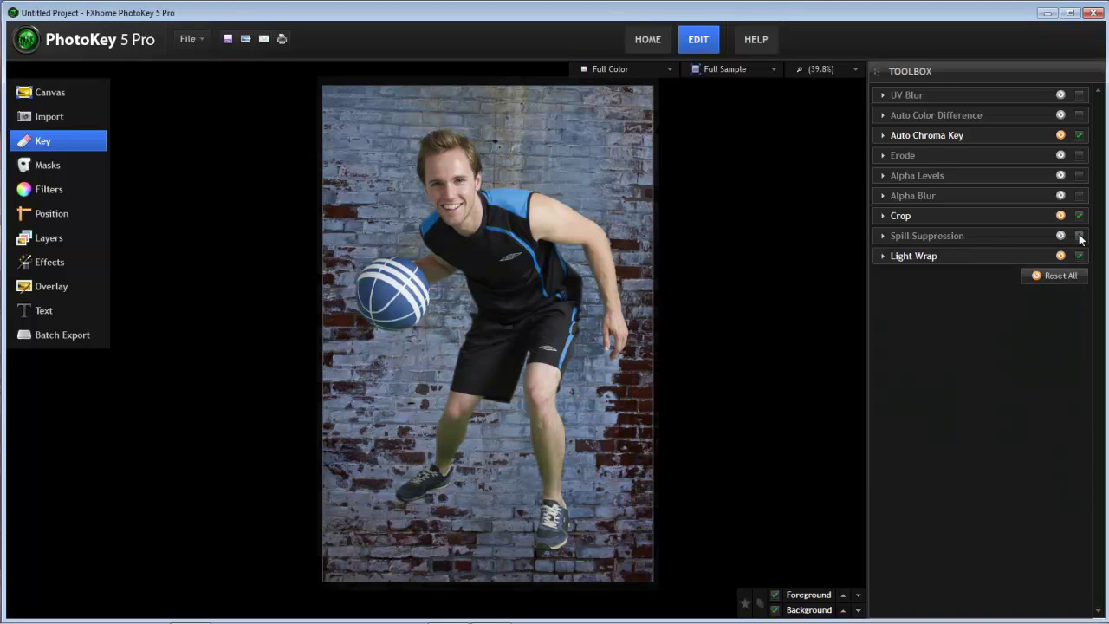
left_click(1078, 236)
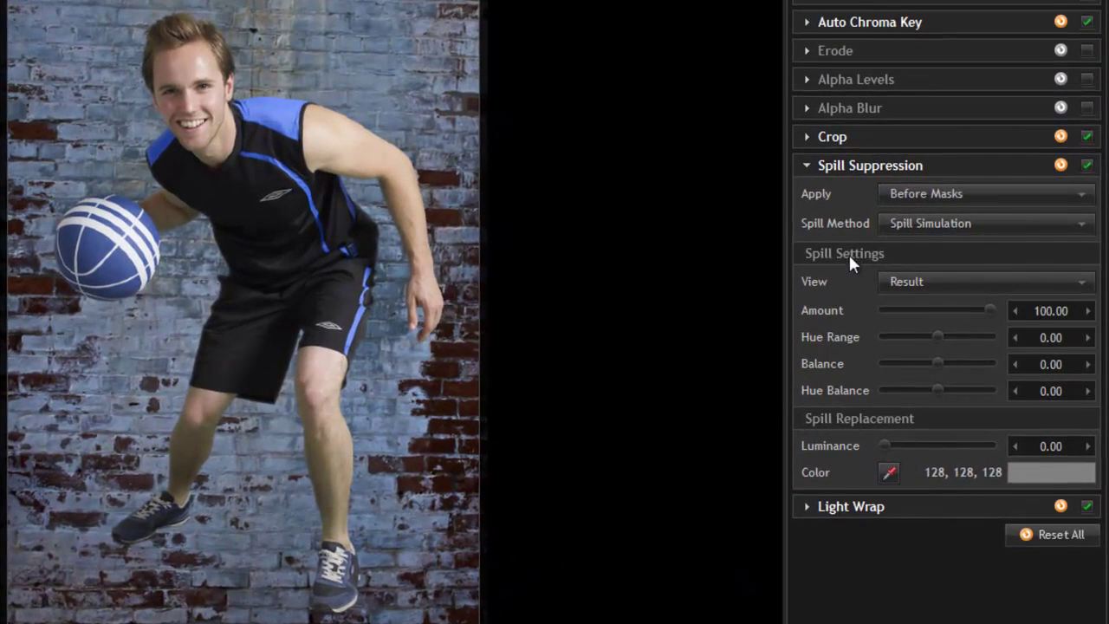
- Set the Spill Settings View to Despill Map
left_click(1083, 287)
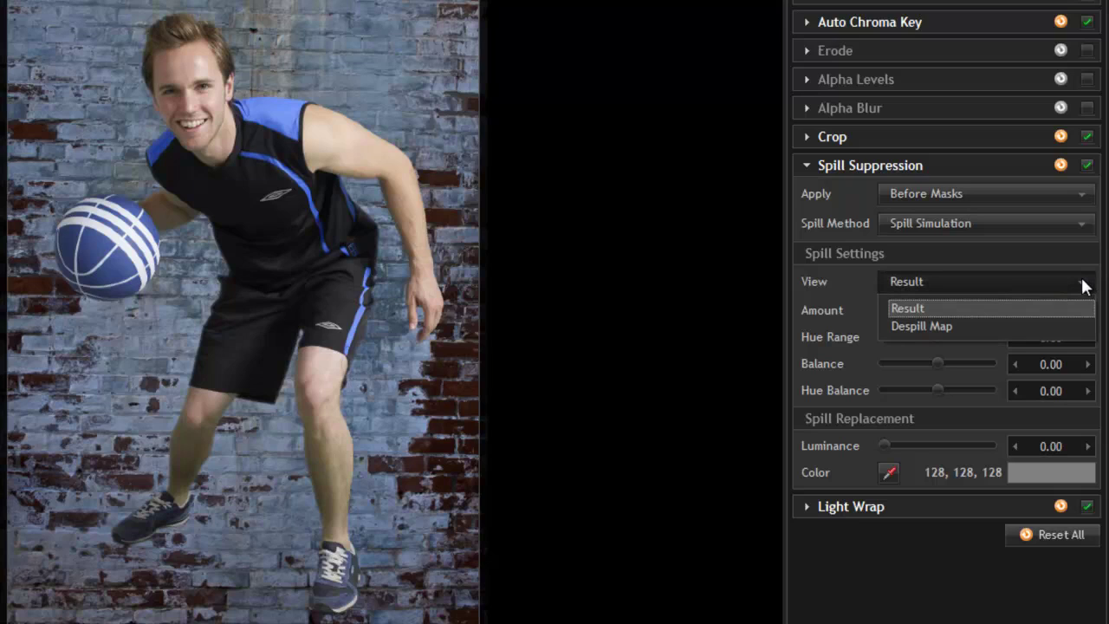
left_click(953, 326)
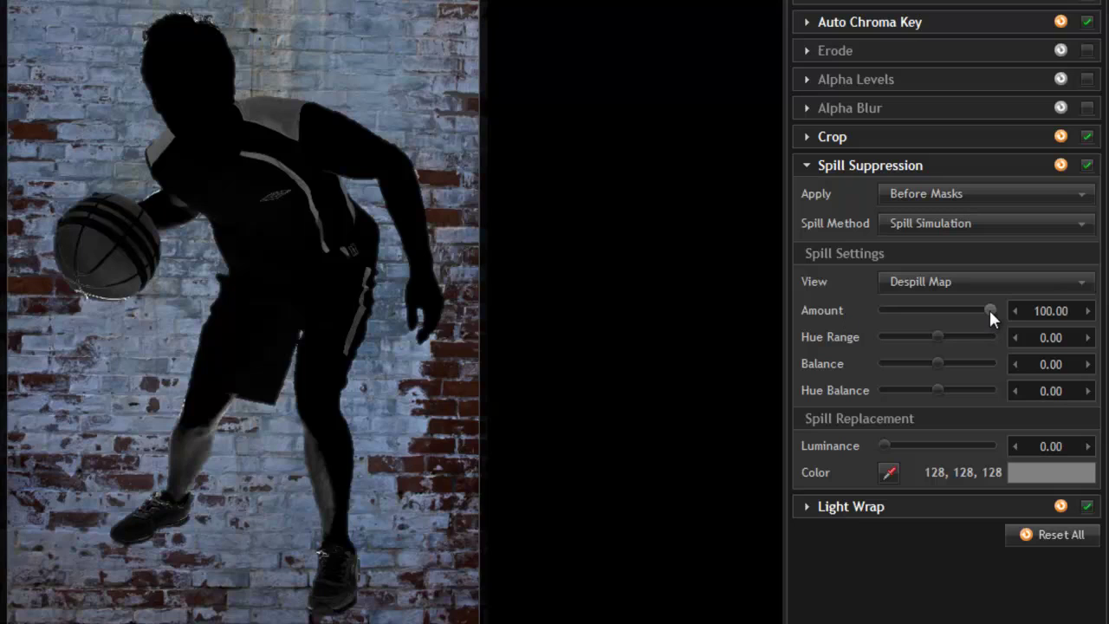
- Keep Amount at 100 and set Hue Range -27.62, Balance 0.95, Hue Balance -10.48
left_click_drag(988, 307, 1041, 309)
left_click_drag(937, 337, 927, 337)
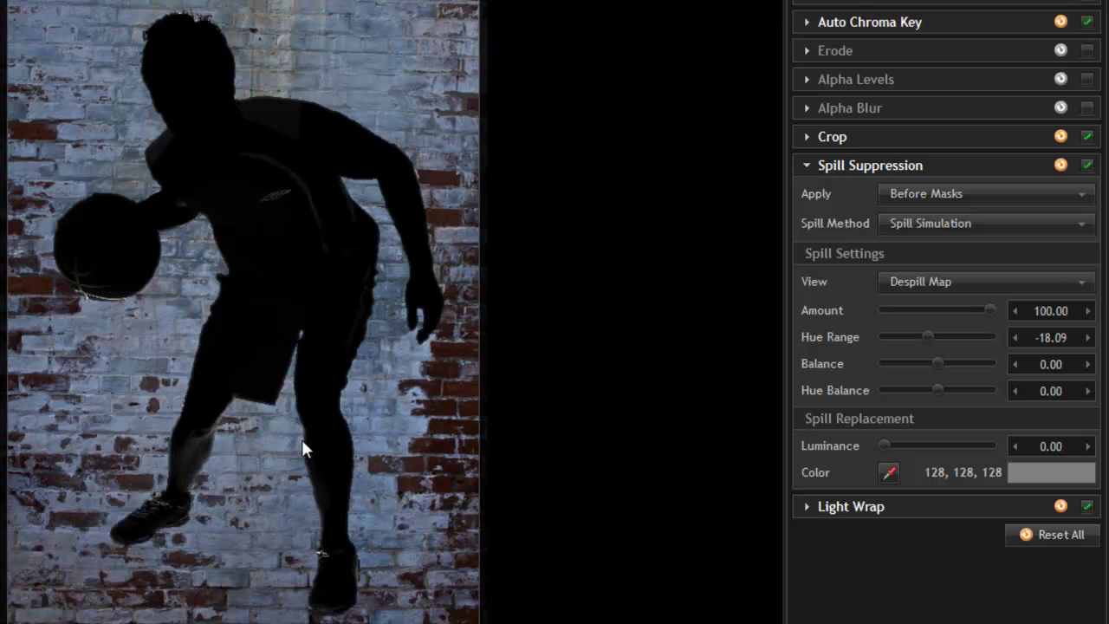
left_click_drag(937, 361, 944, 363)
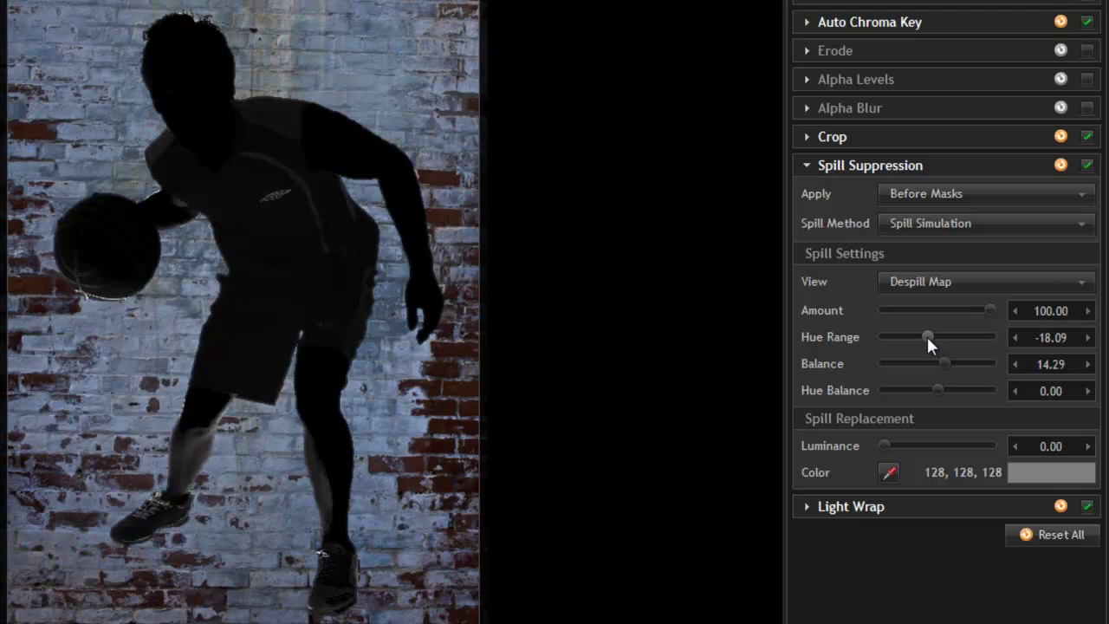
left_click_drag(926, 336, 922, 336)
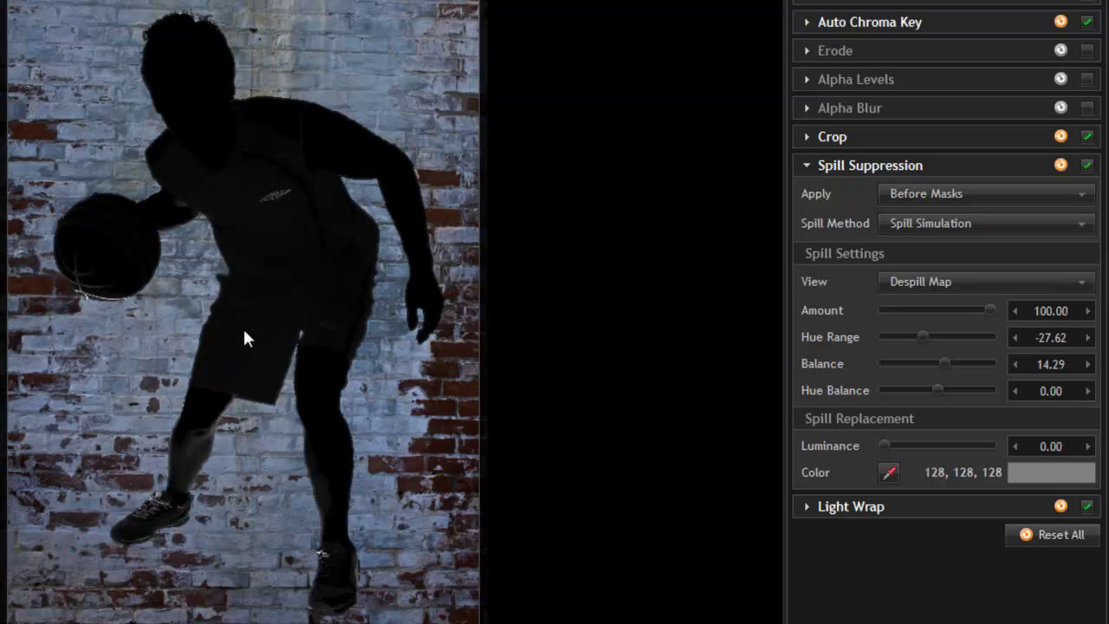
left_click_drag(944, 363, 936, 365)
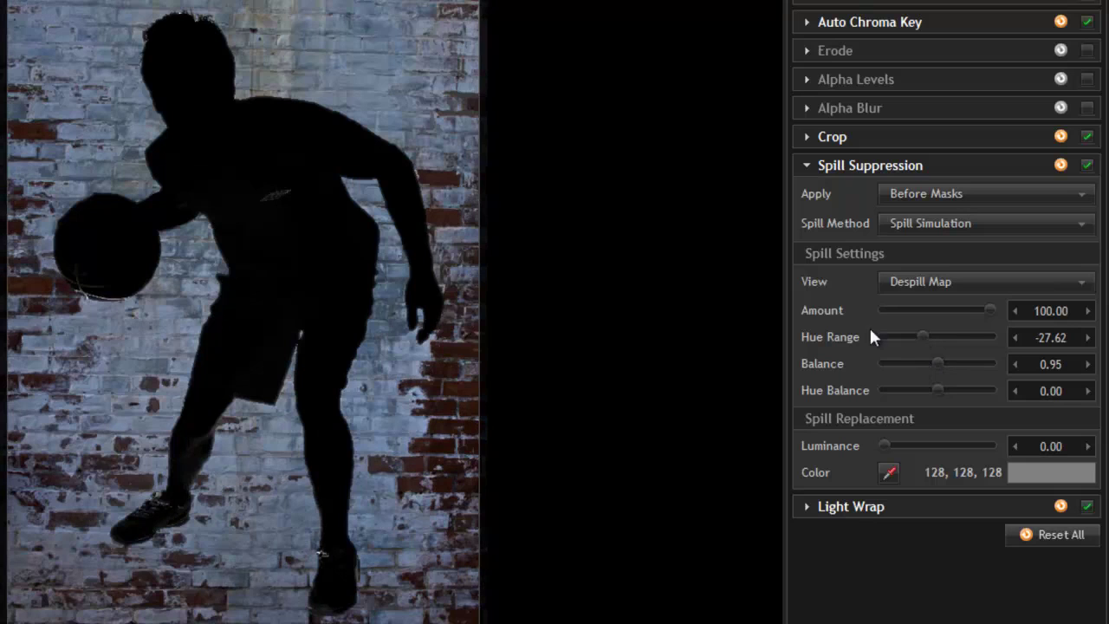
left_click_drag(935, 389, 930, 388)
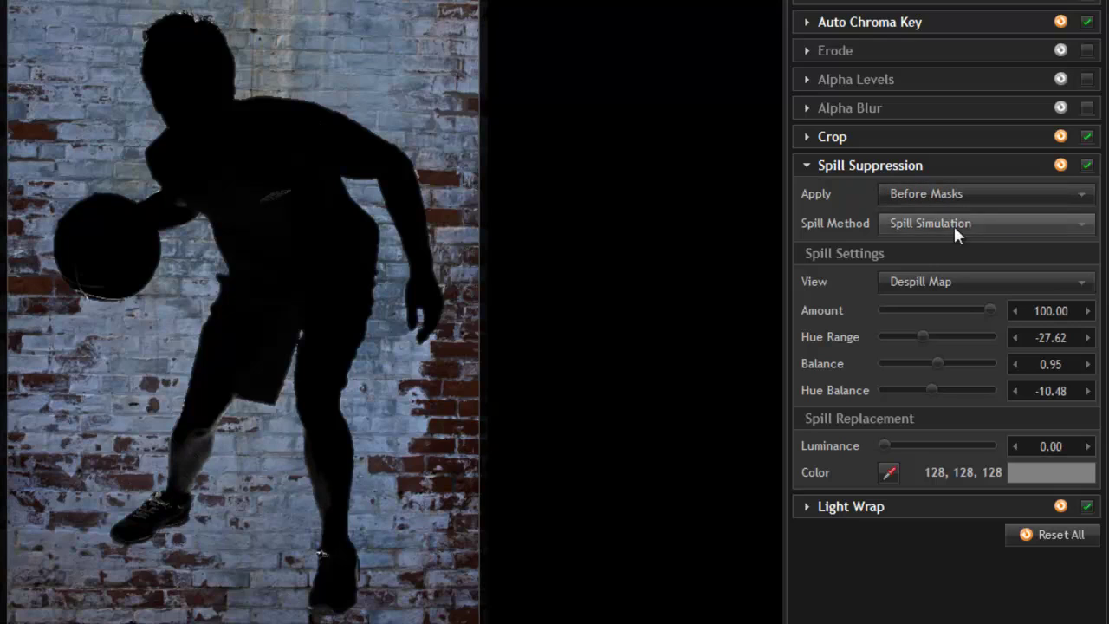
- Set the spill View back to Result and toggle Spill Suppression off and on
left_click(1081, 287)
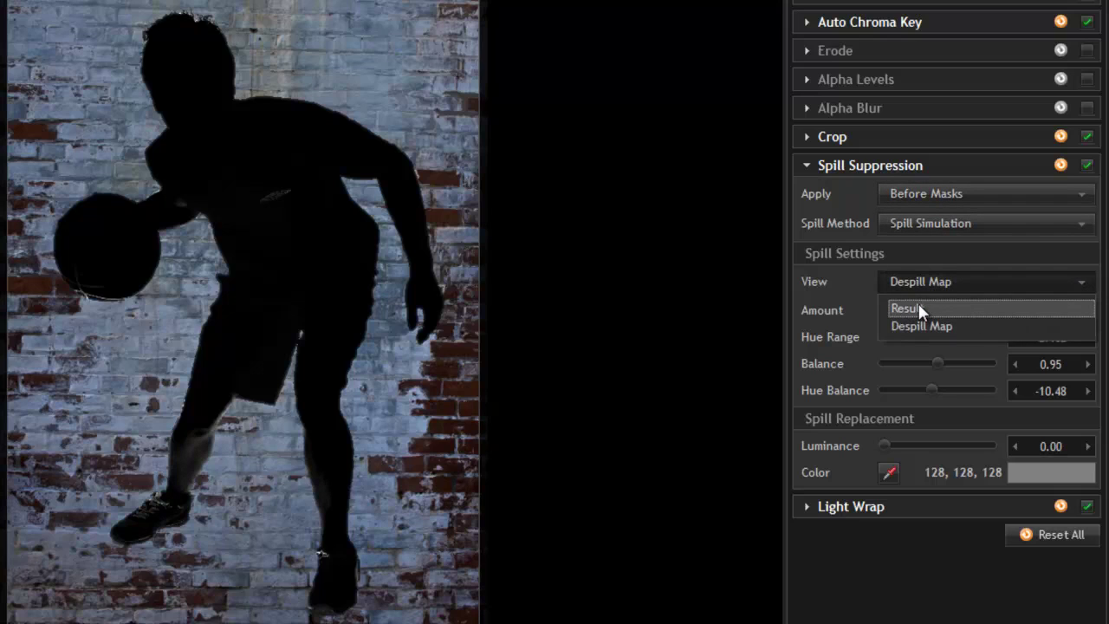
left_click(918, 304)
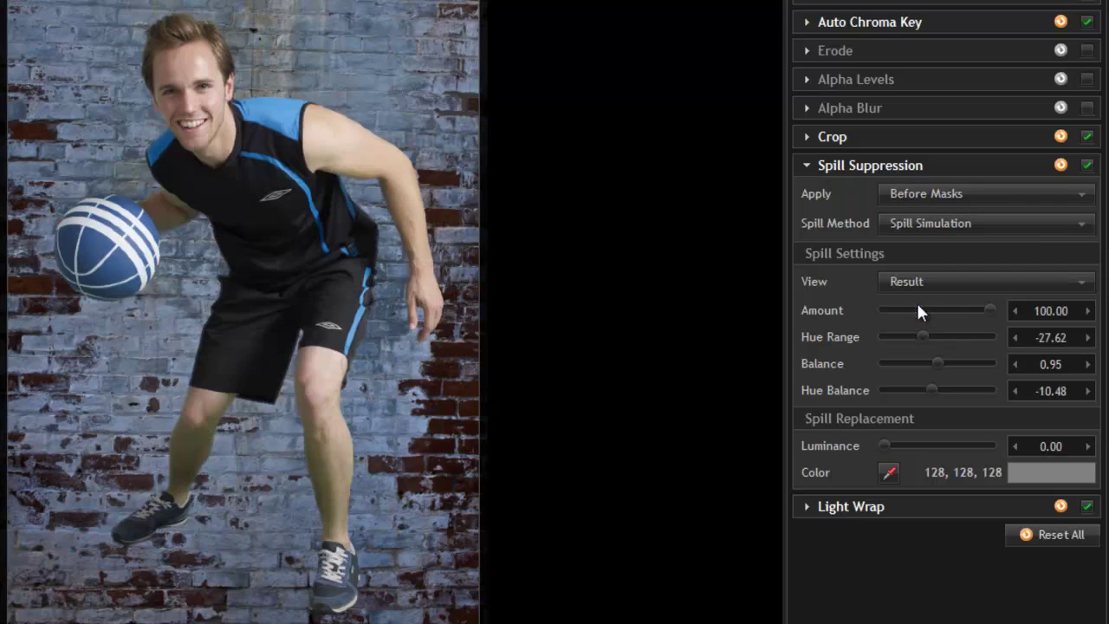
left_click(1087, 165)
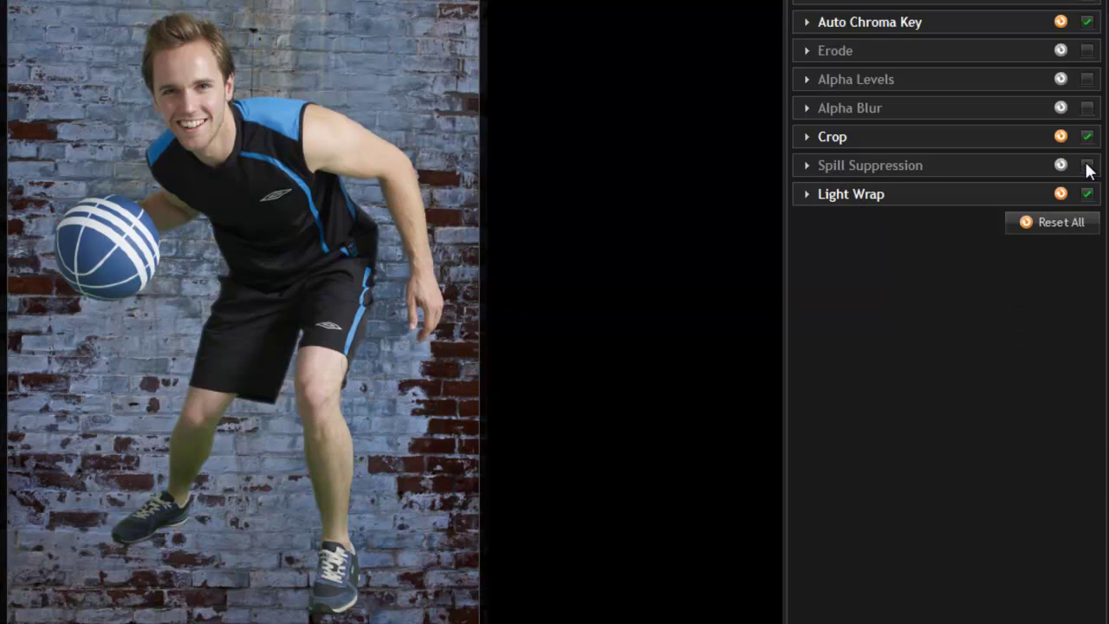
left_click(1087, 166)
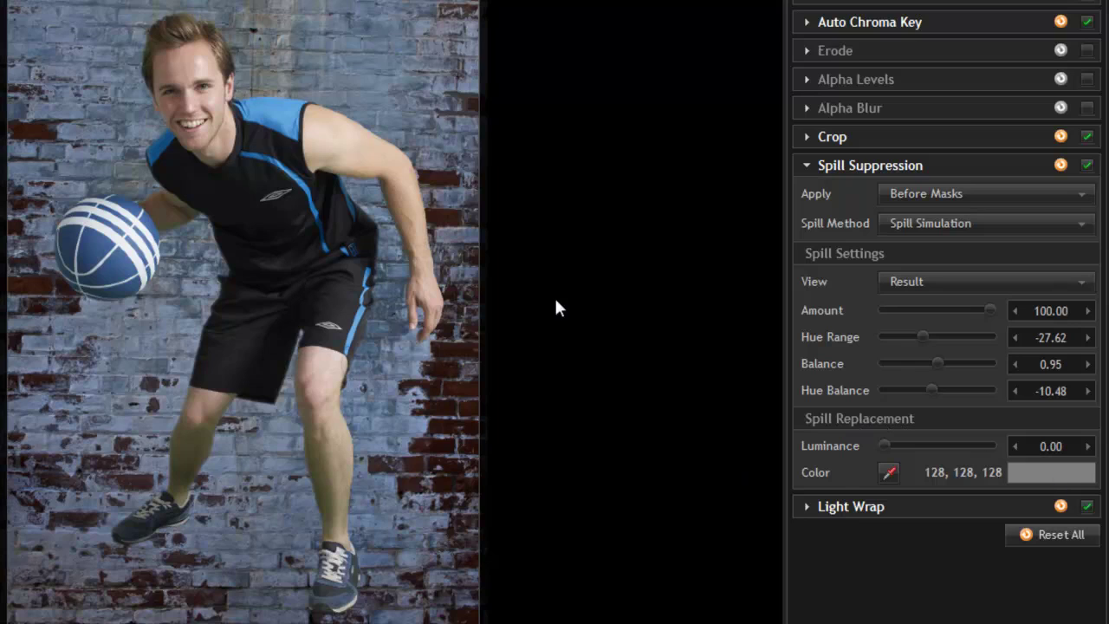
- Zoom to 100% and eyedrop a dark brick for spill colour 39, 16, 8
left_click(1040, 471)
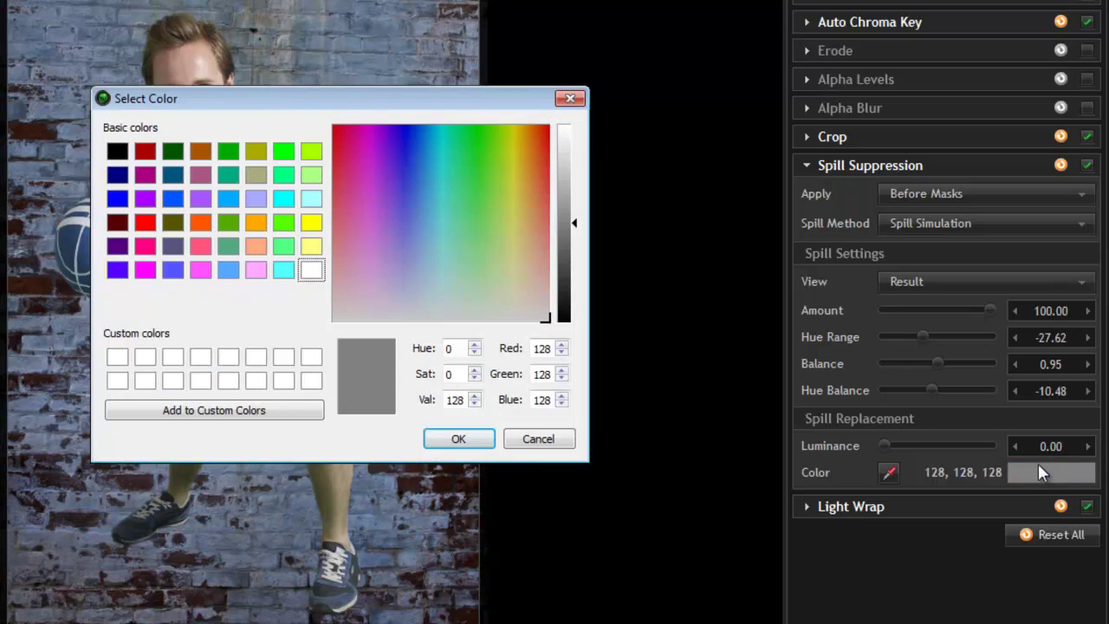
left_click(538, 439)
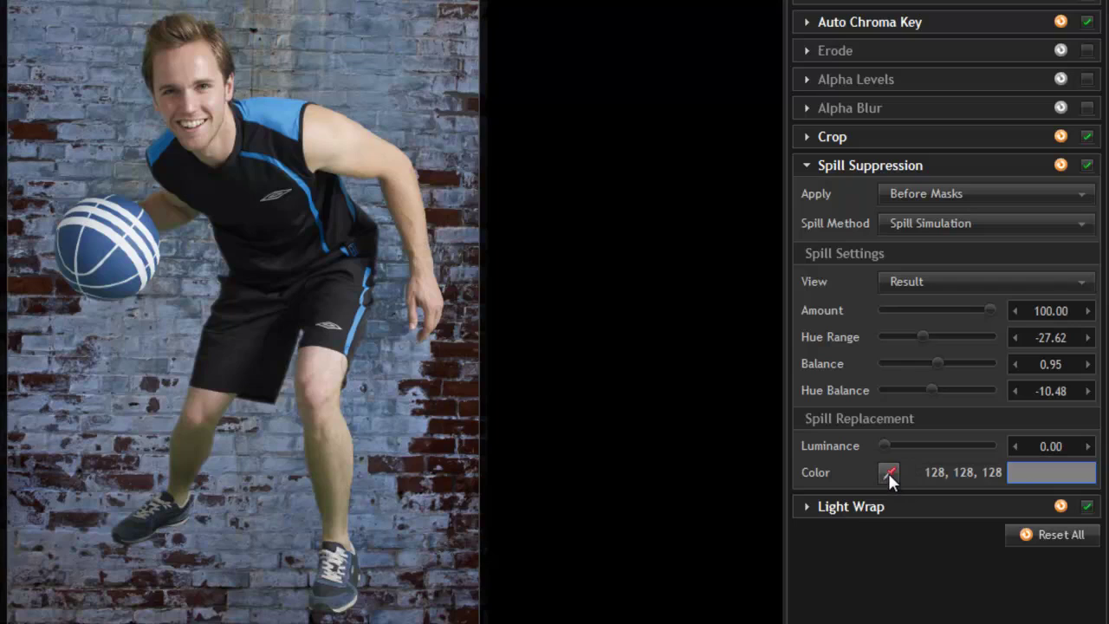
left_click(887, 471)
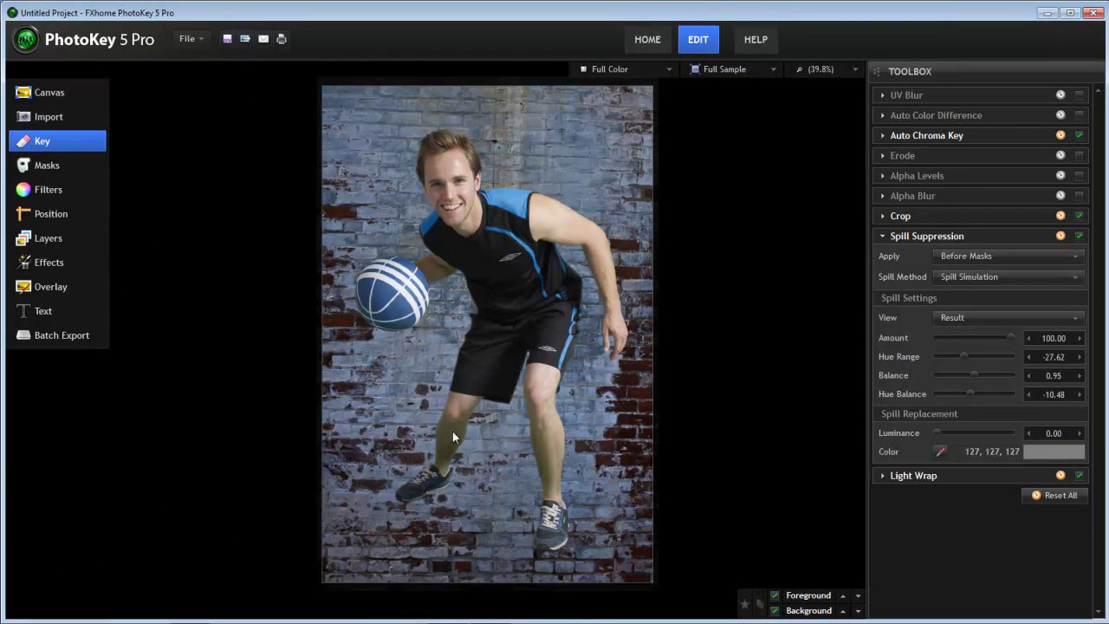
left_click(853, 67)
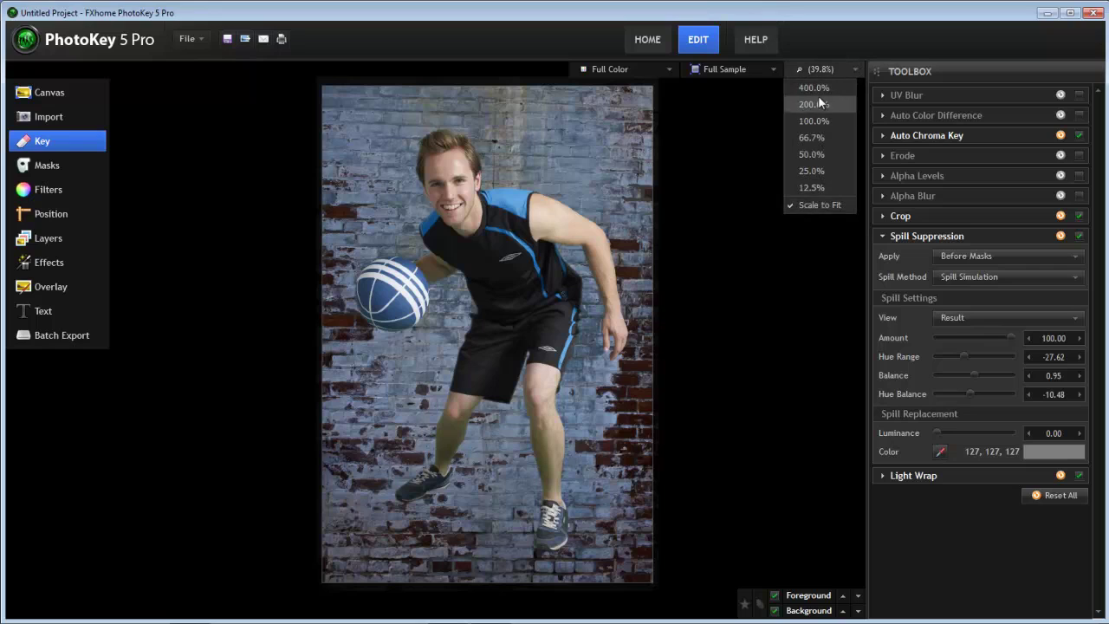
left_click(807, 116)
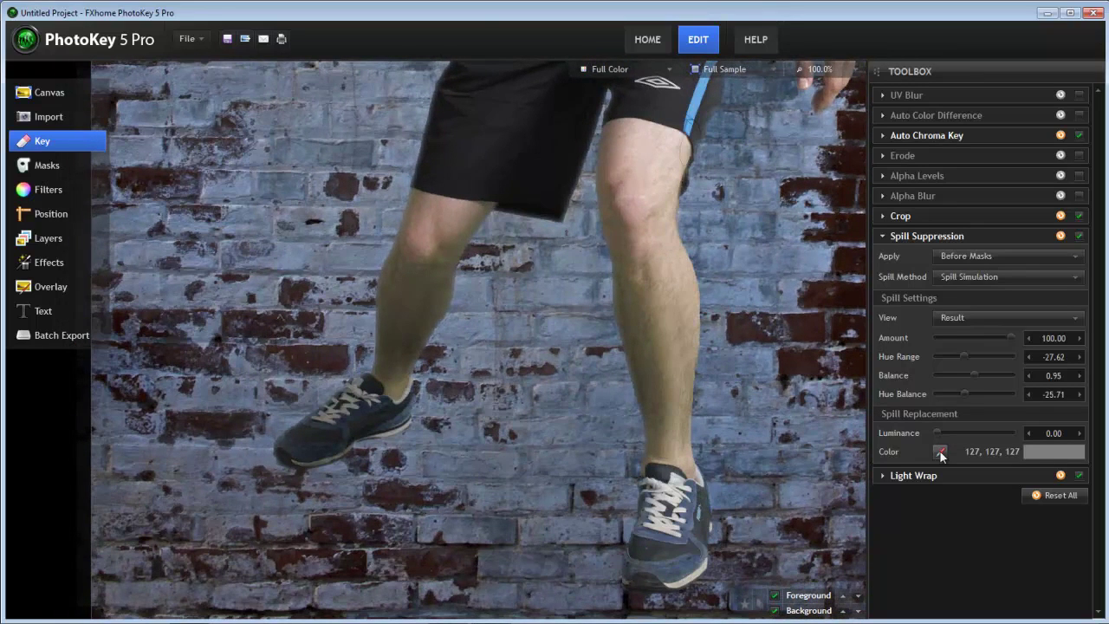
left_click(939, 452)
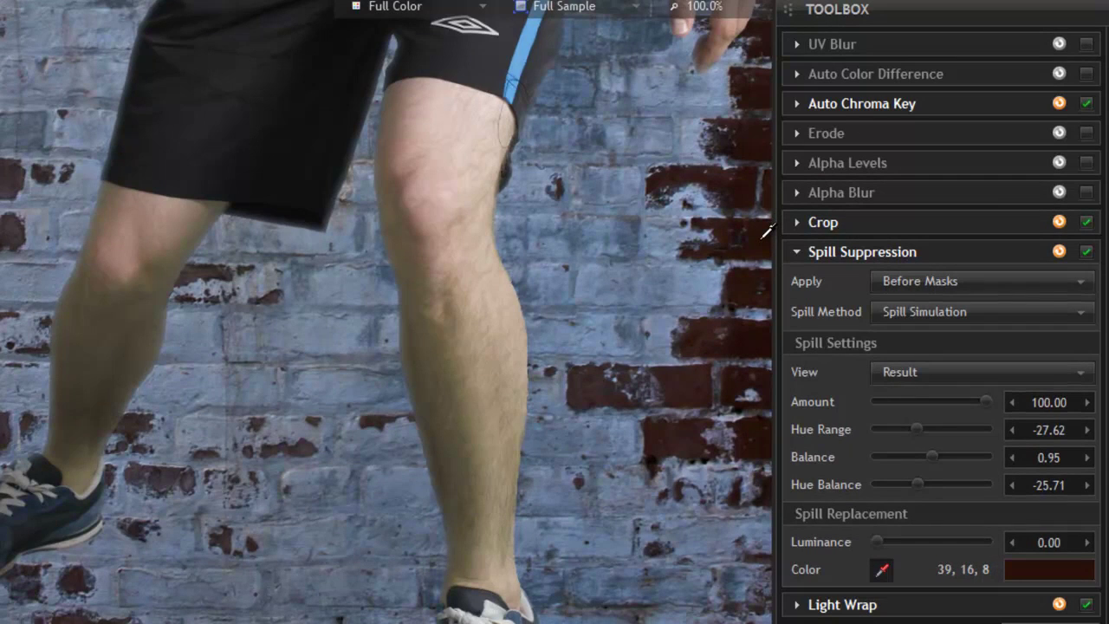
- Resample the spill replacement colour from a pale wall brick to 147, 153, 162
left_click(157, 476)
left_click(879, 568)
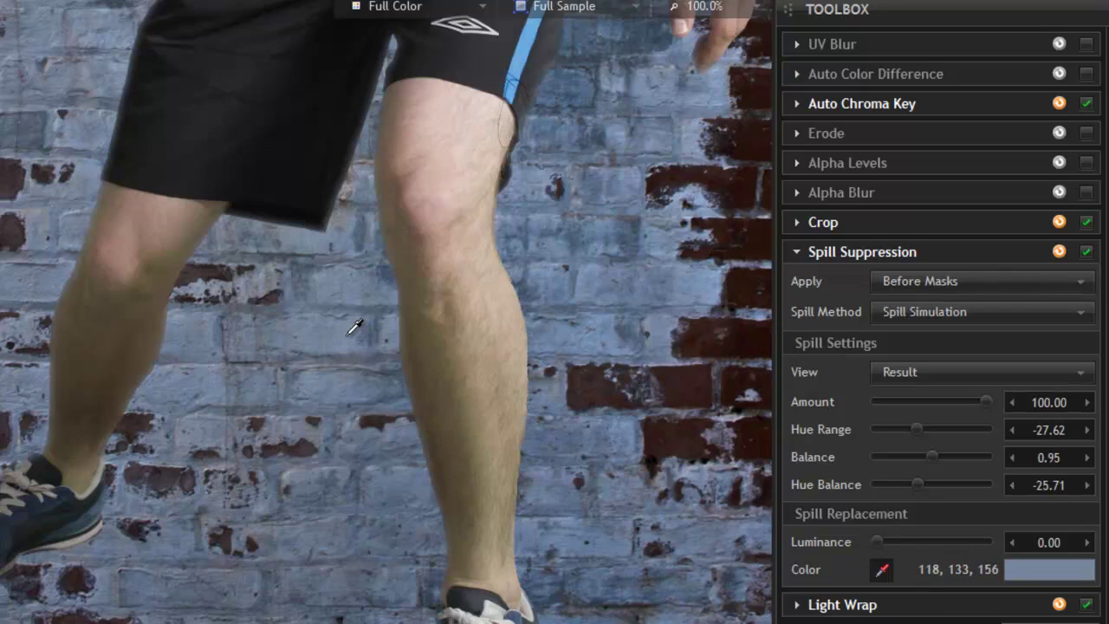
left_click(387, 278)
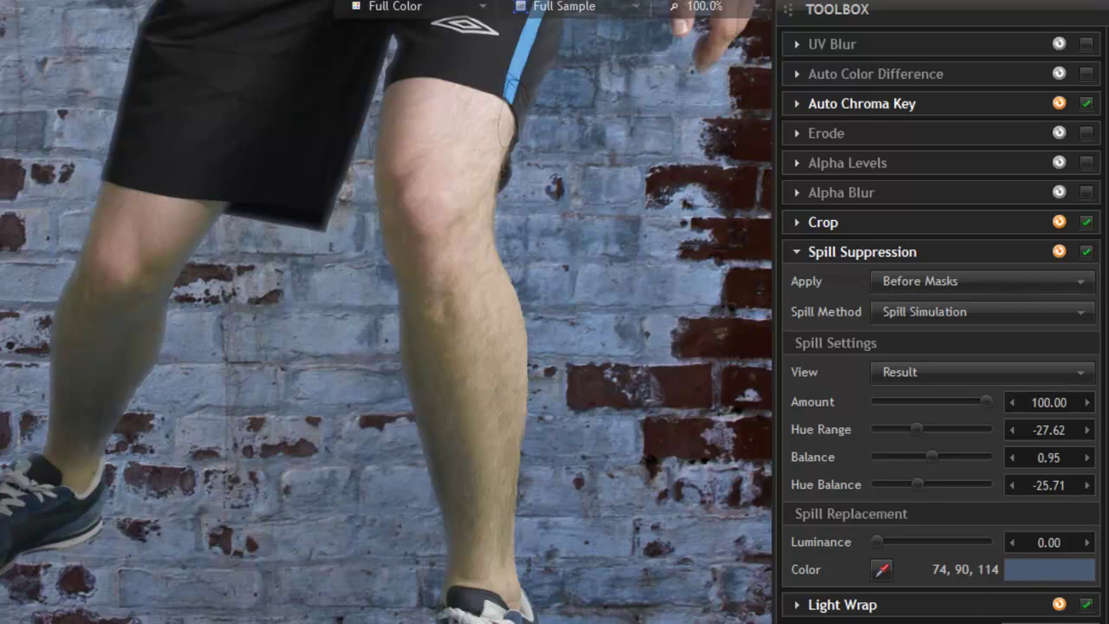
left_click(881, 569)
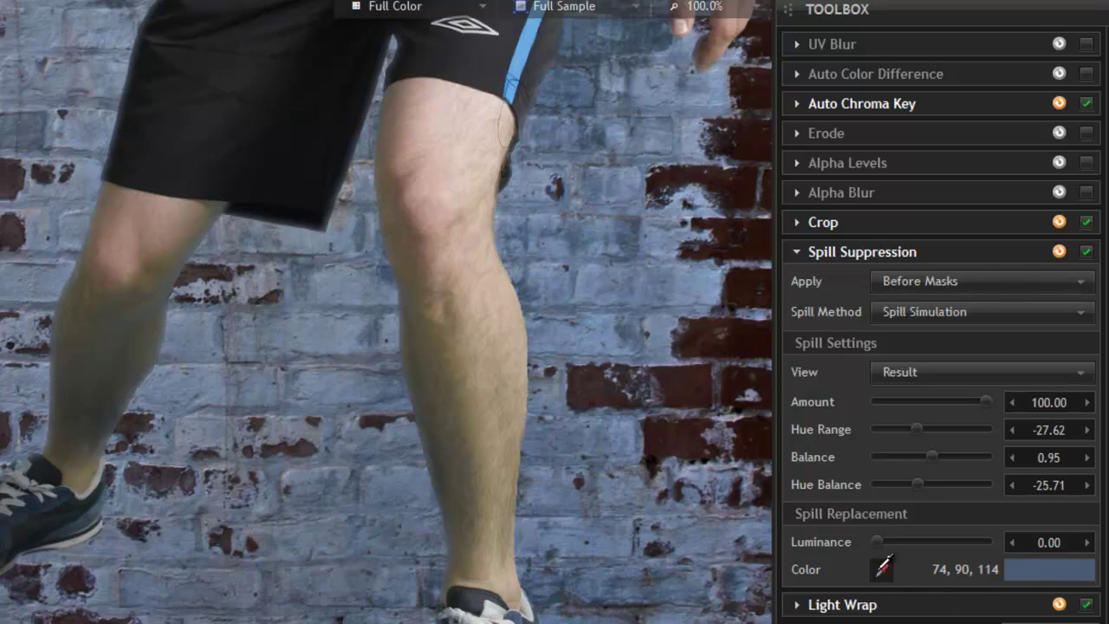
left_click(287, 472)
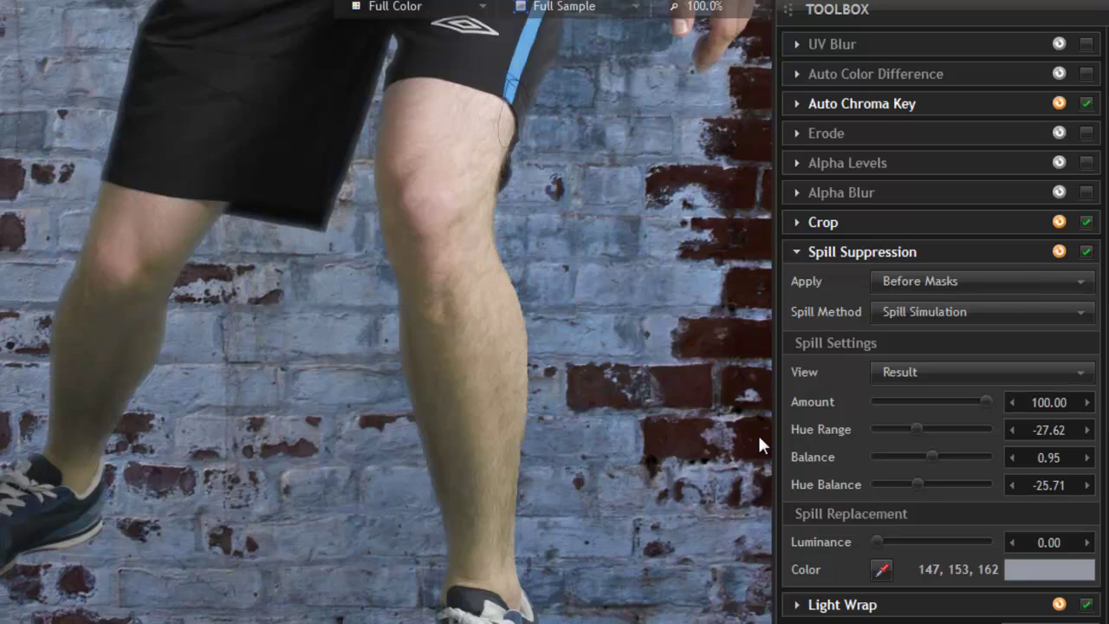
- Set the spill replacement Luminance to 18.09
left_click_drag(877, 541, 1013, 549)
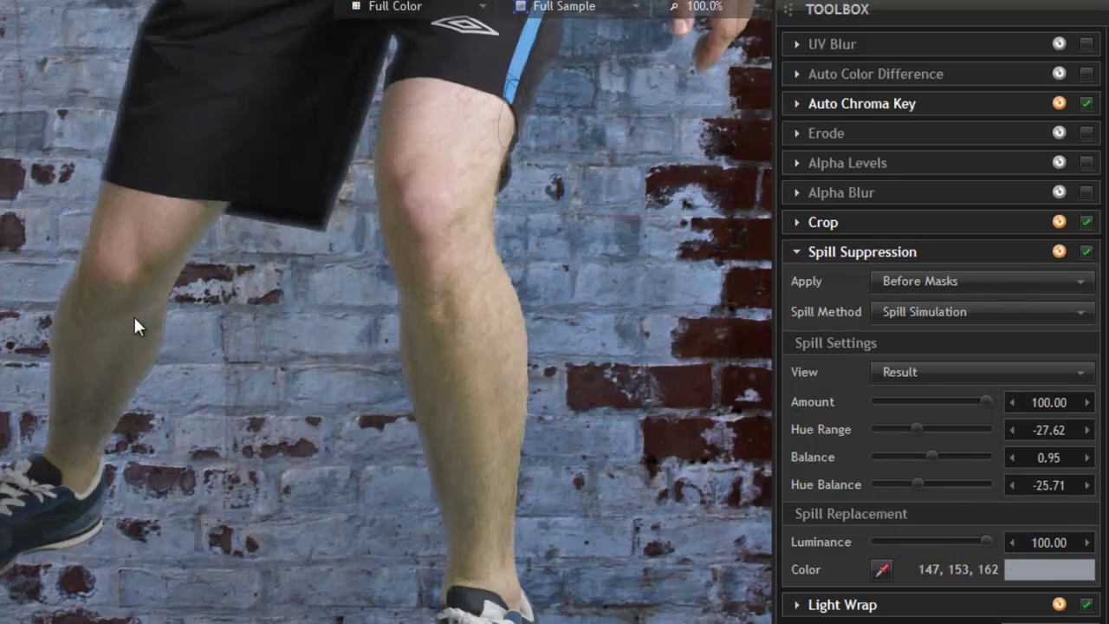
left_click_drag(875, 541, 933, 537)
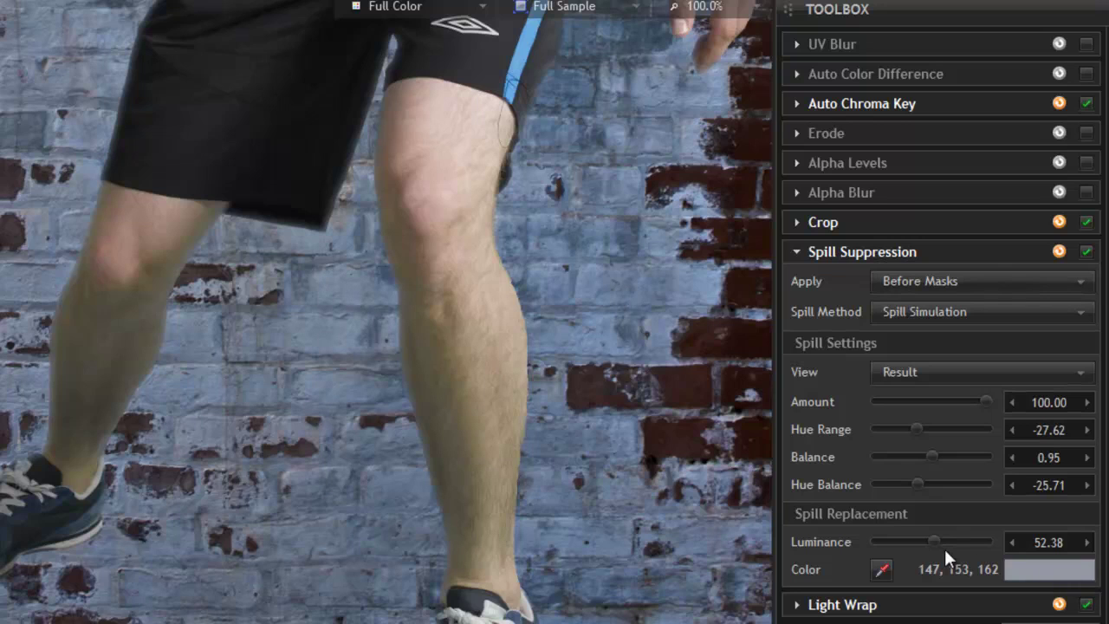
left_click_drag(931, 541, 896, 541)
- Sample a dark red brick to make the replacement colour 52, 31, 28
left_click(882, 569)
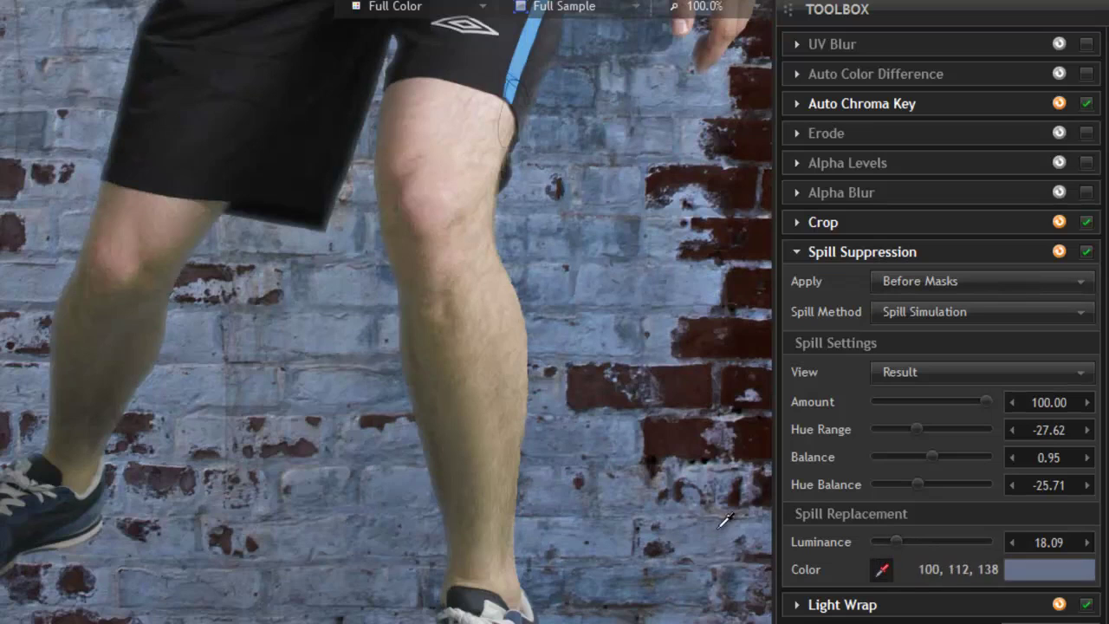
left_click(693, 373)
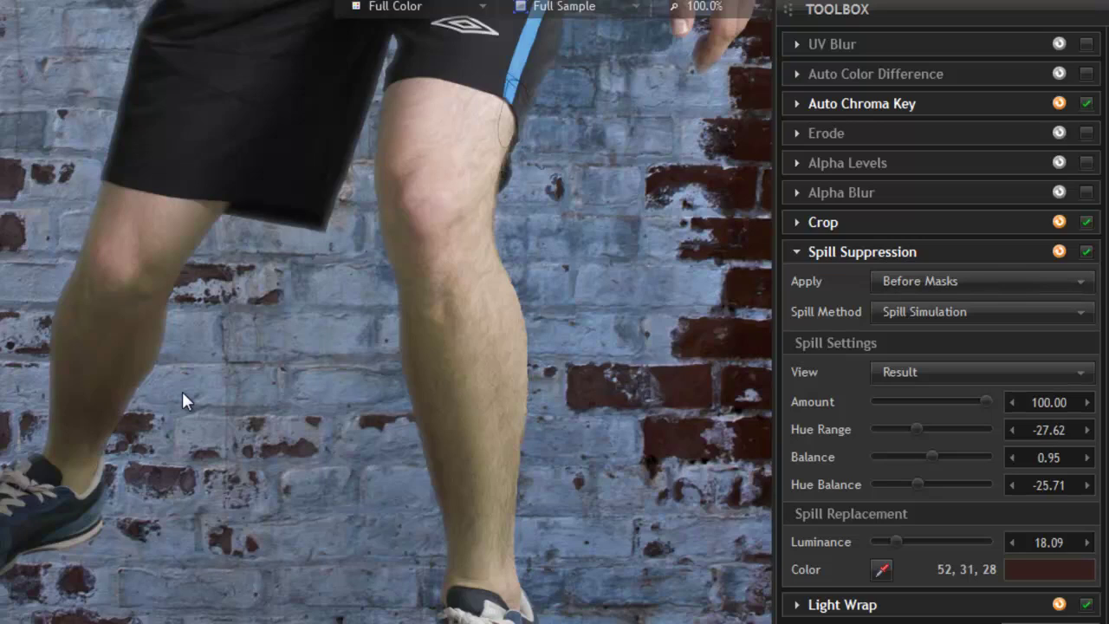
left_click(751, 11)
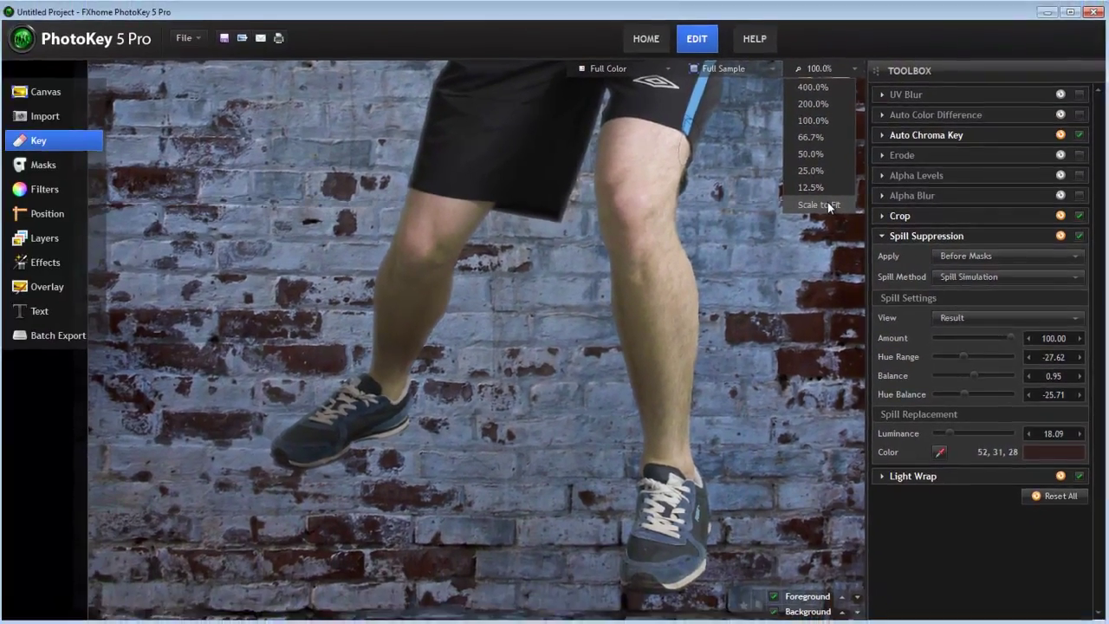
- Scale the image to fit, preview the Despill Map, then set View back to Result
left_click(724, 209)
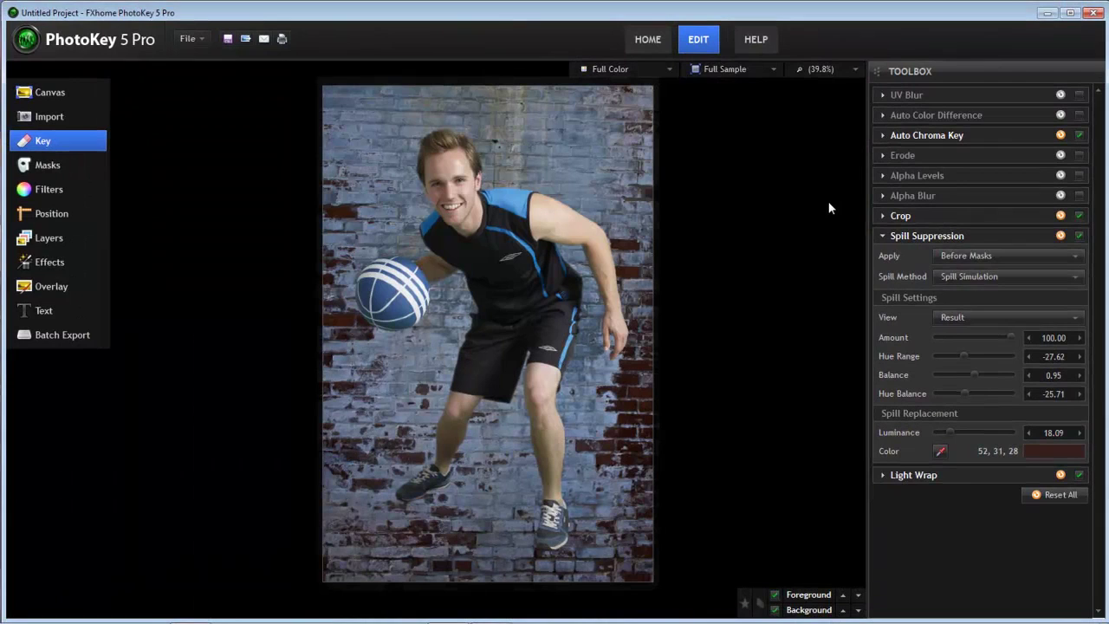
left_click(1030, 319)
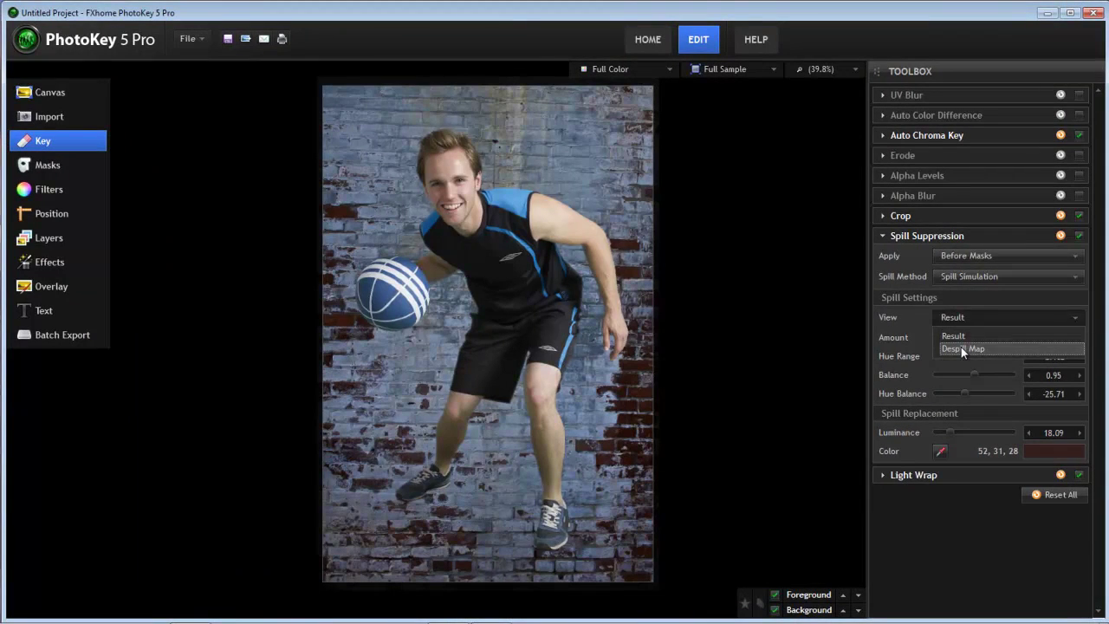
left_click(960, 347)
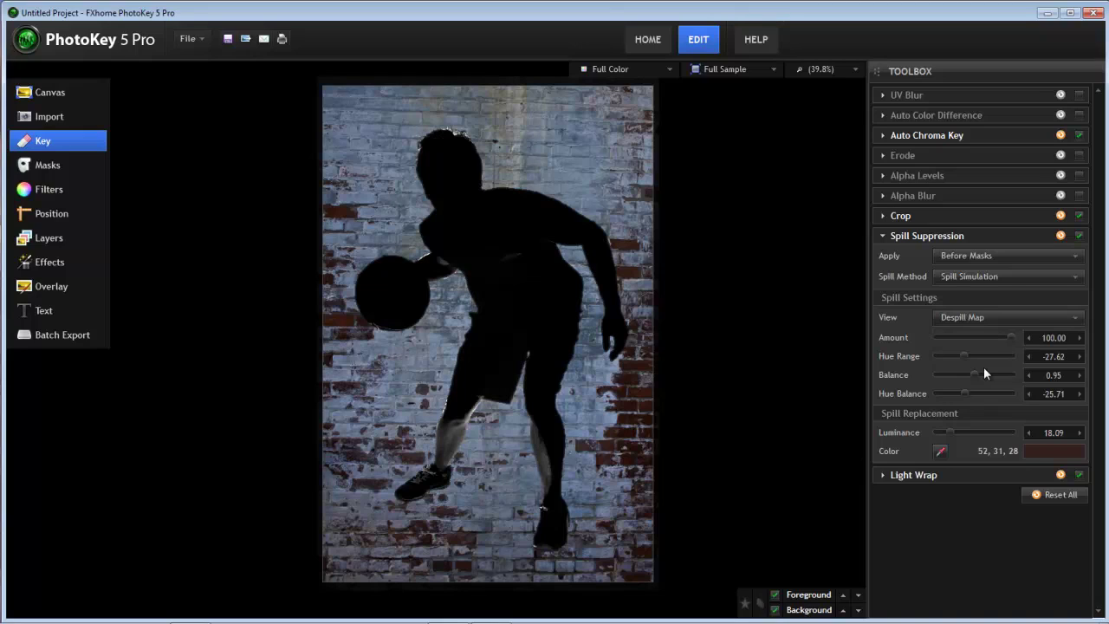
left_click(1077, 321)
left_click(973, 335)
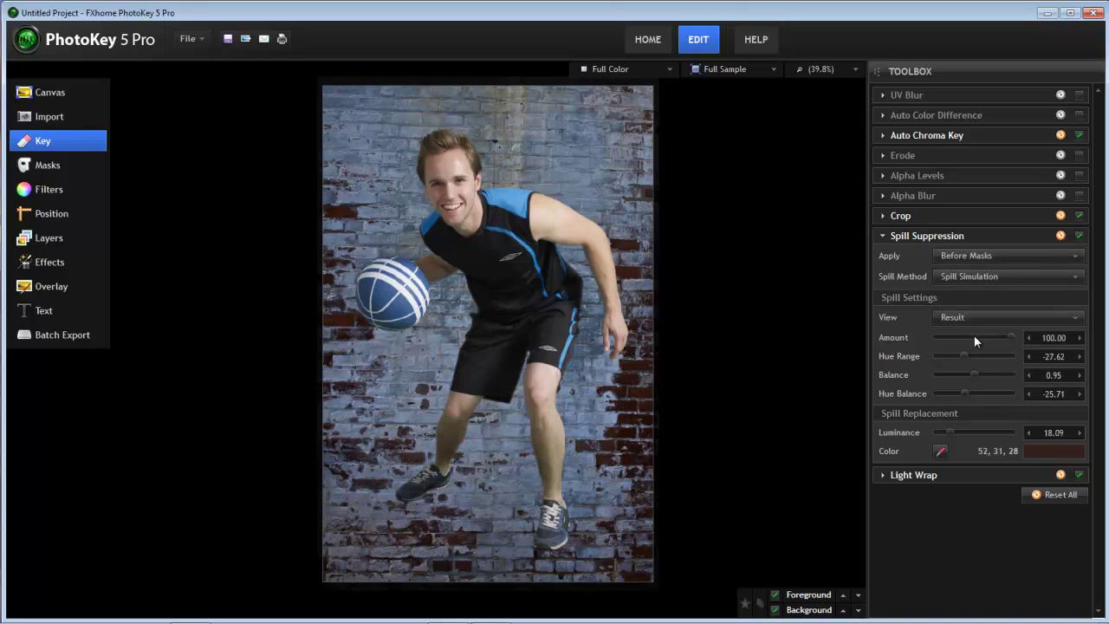